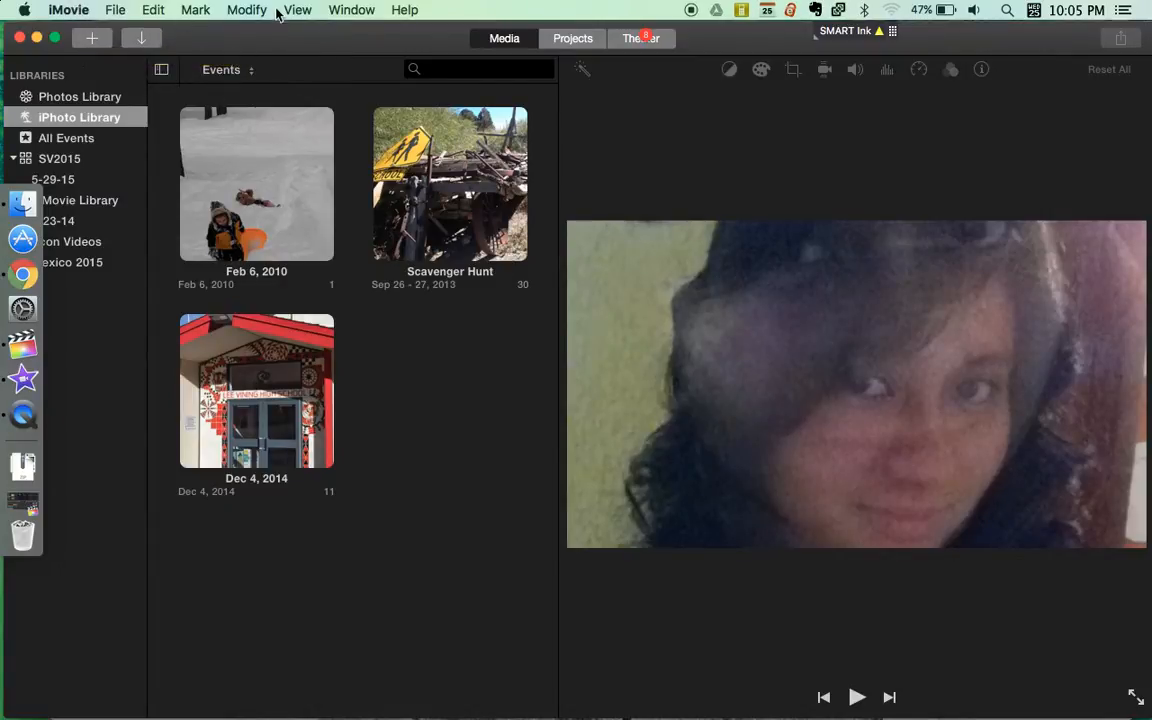
# Step: Start a new movie project, look through the available themes and select No Theme
pyautogui.moveTo(266, 38)
pyautogui.mouseDown()
pyautogui.moveTo(314, 33)
pyautogui.moveTo(272, 32)
pyautogui.mouseUp()
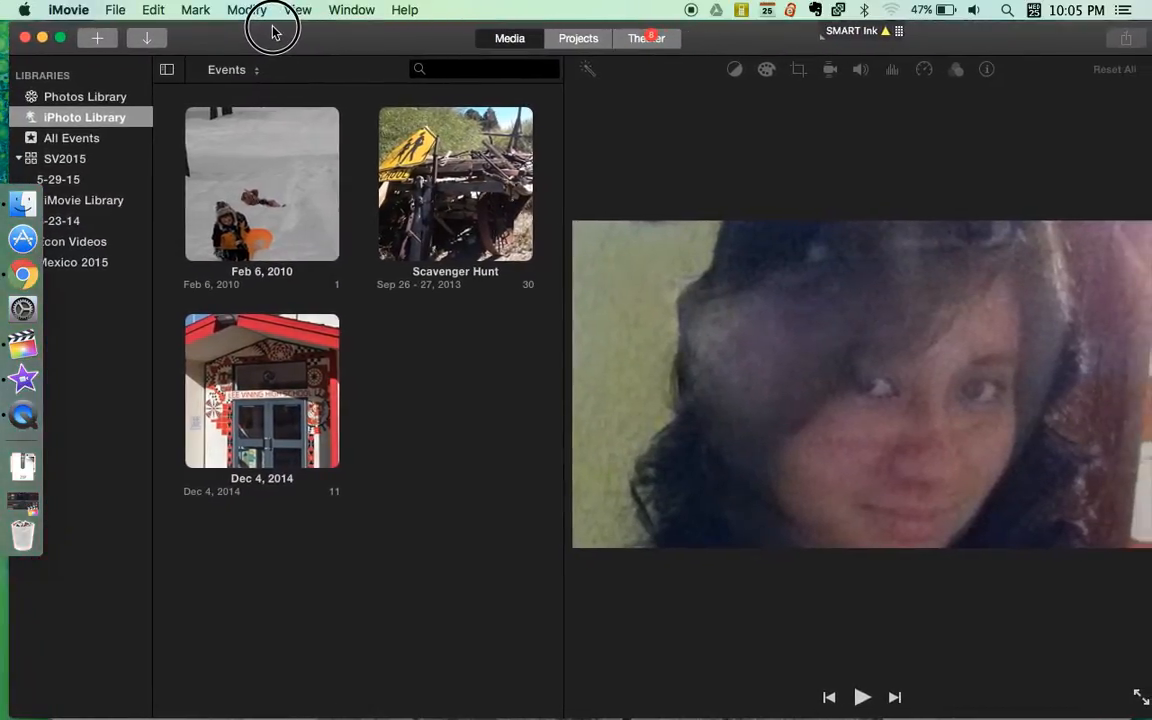
pyautogui.click(99, 41)
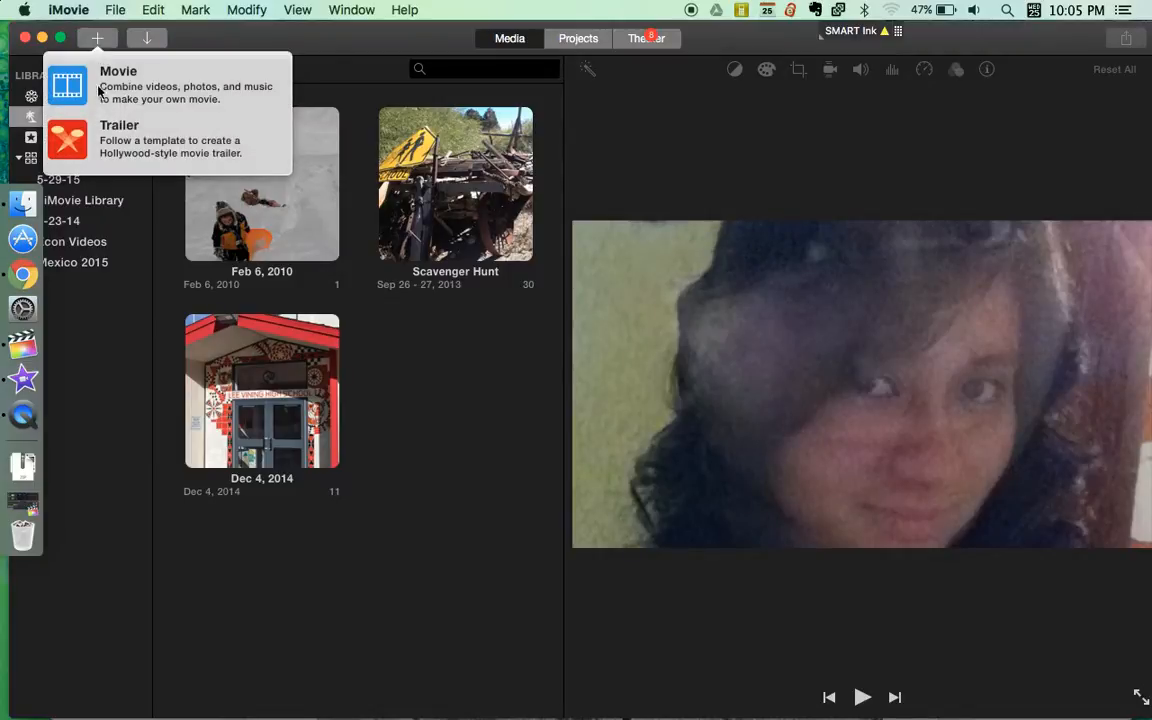
pyautogui.click(70, 93)
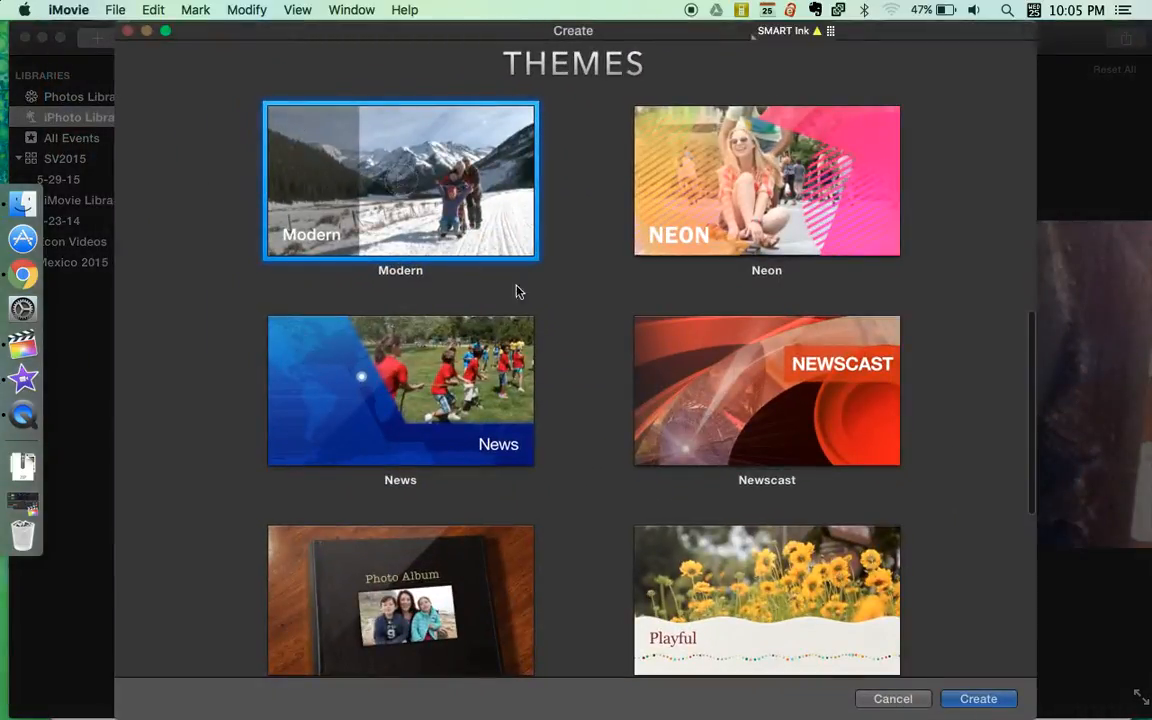
pyautogui.scroll(10, 591, 256)
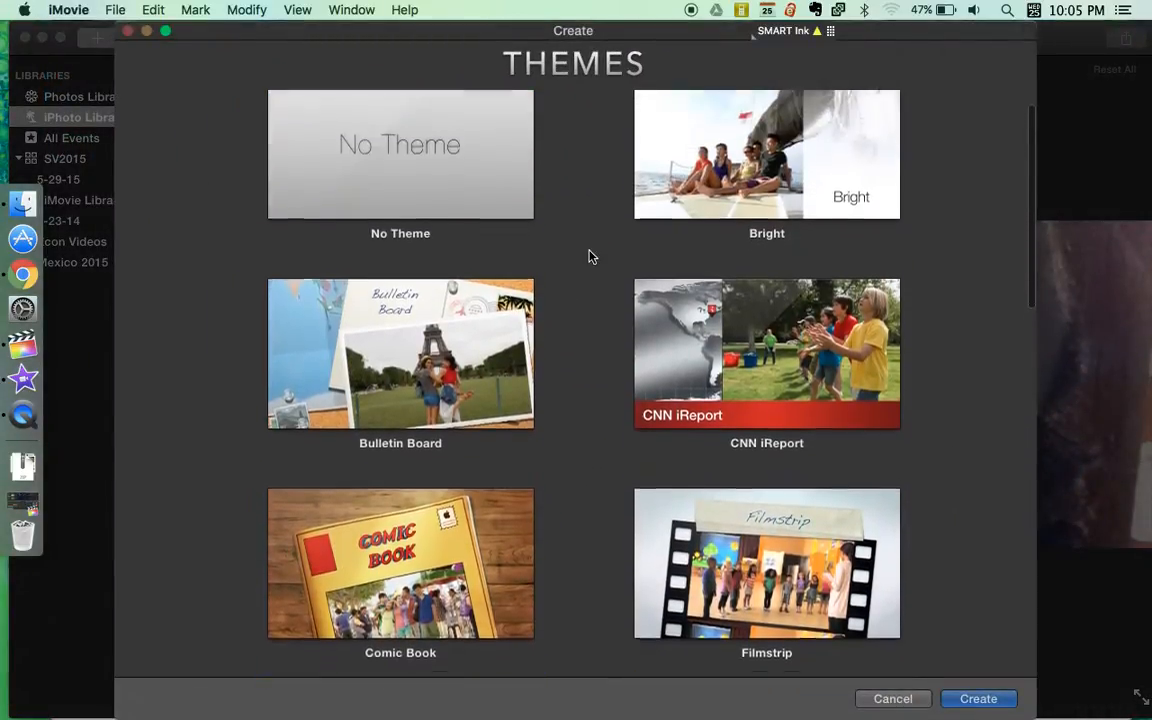
pyautogui.scroll(-10, 591, 256)
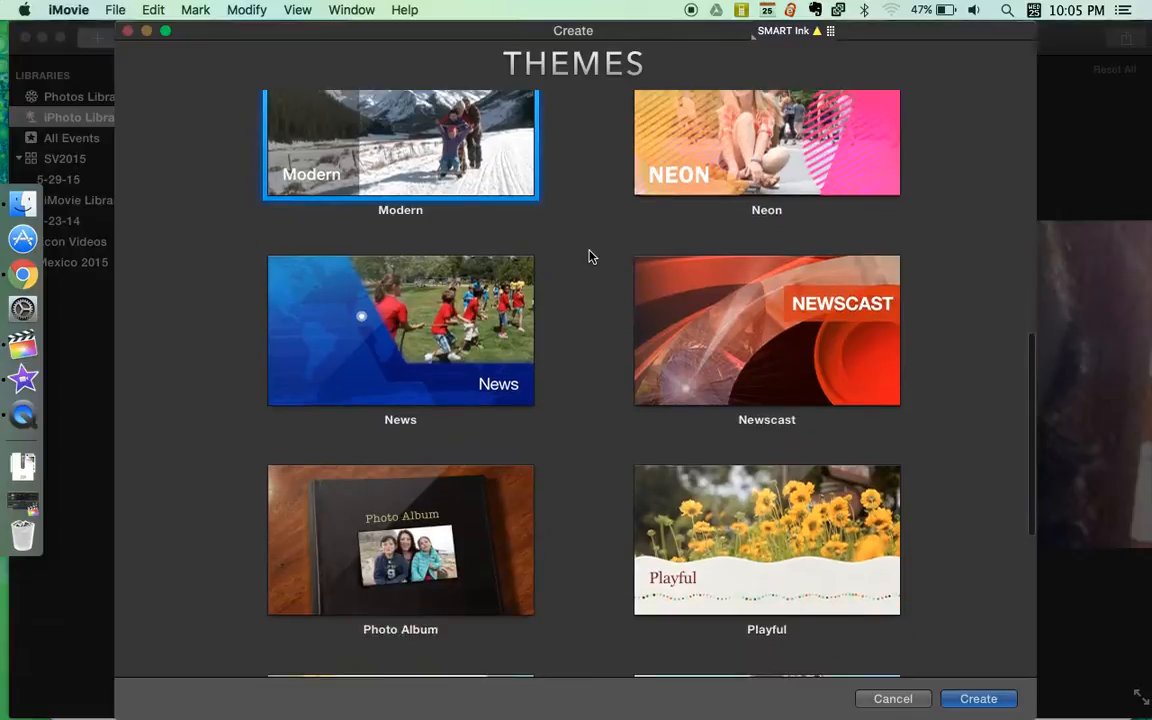
pyautogui.scroll(-4, 591, 256)
pyautogui.scroll(12, 591, 256)
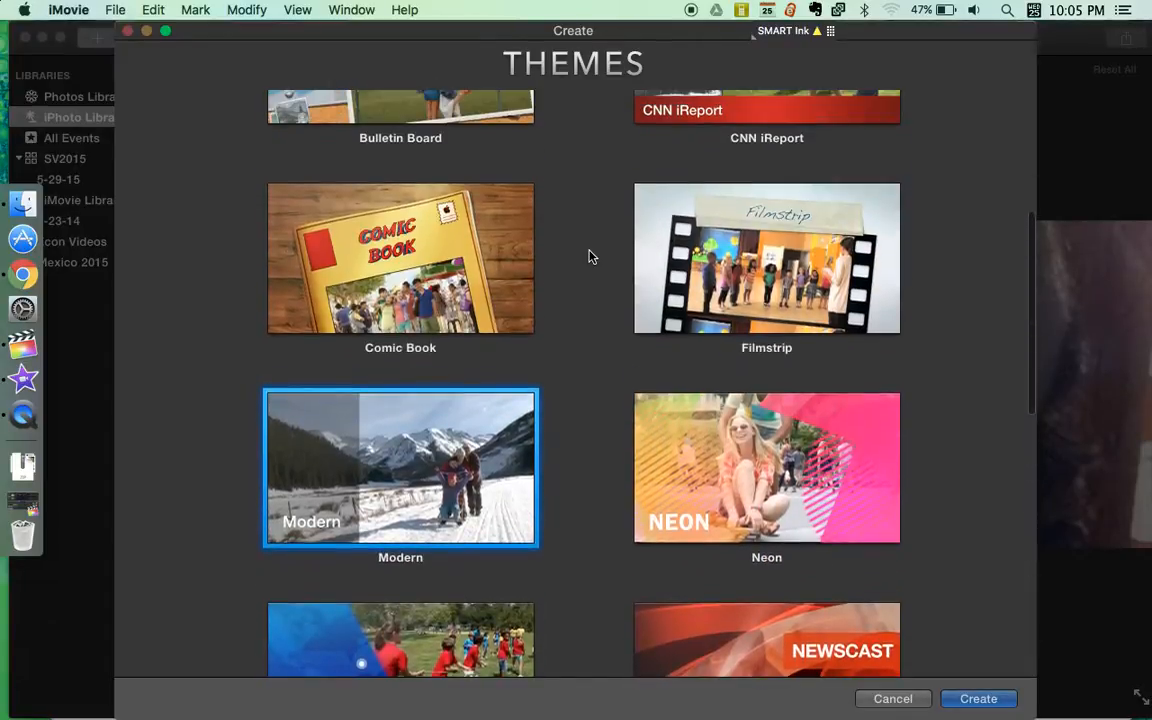
pyautogui.scroll(3, 591, 256)
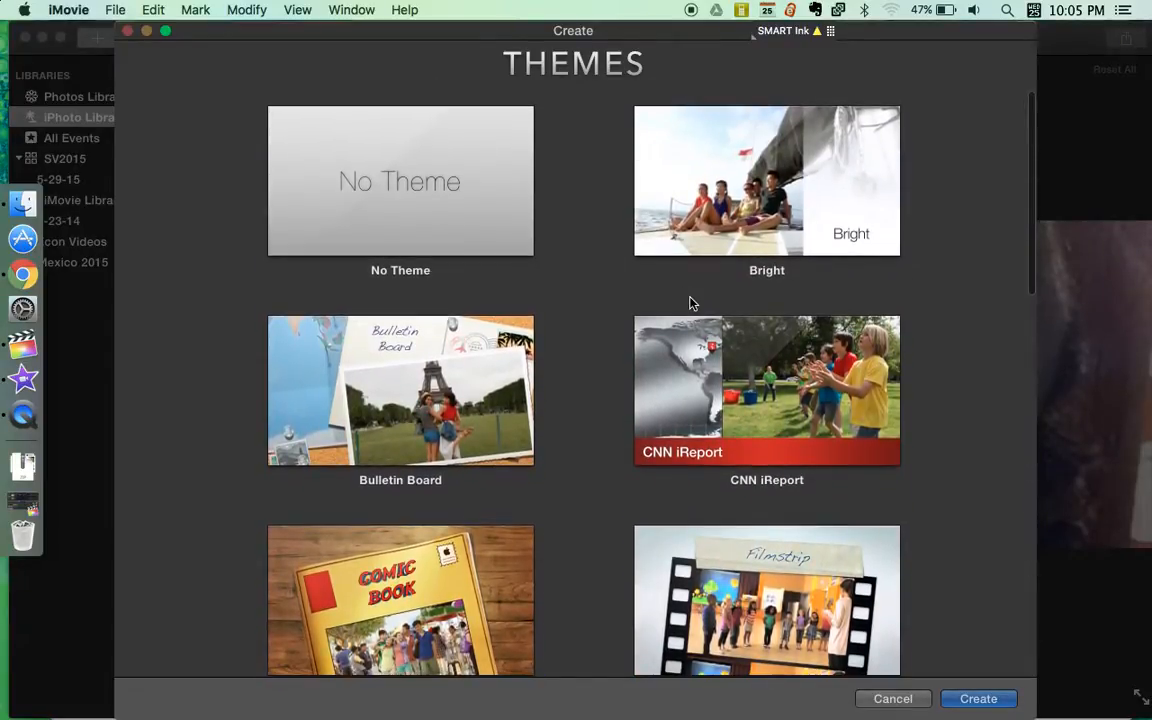
pyautogui.moveTo(766, 182)
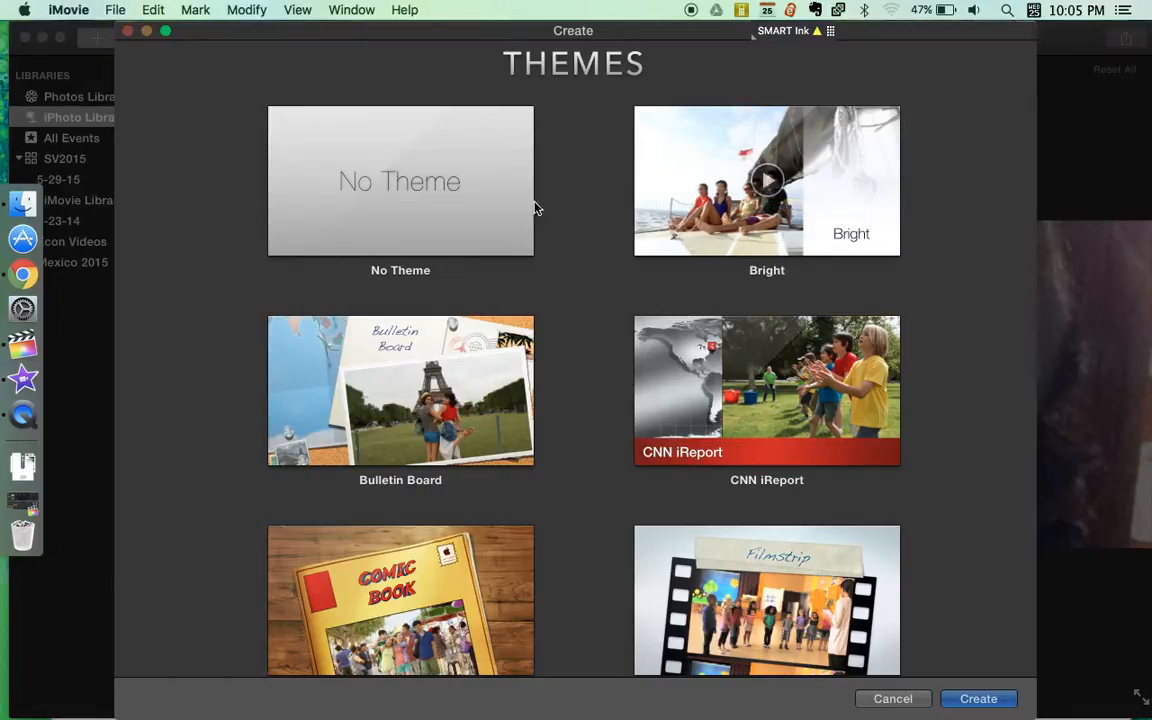
pyautogui.click(399, 193)
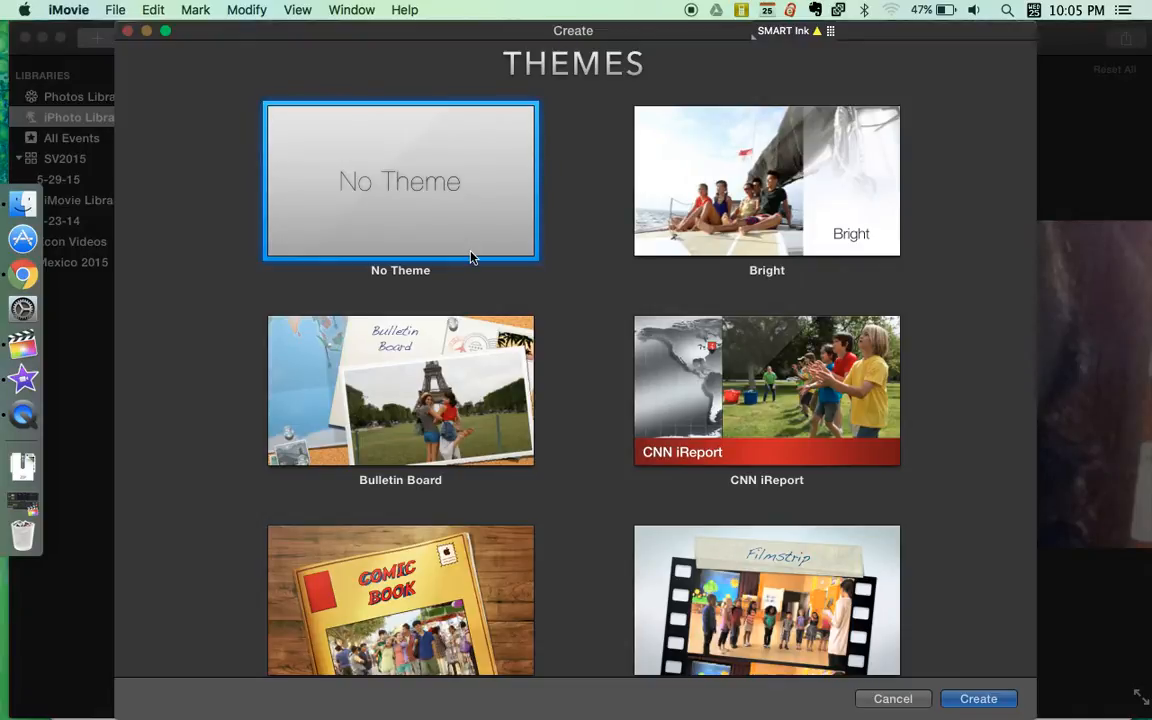
# Step: Create the project in the iMovie Library, naming it with SV16 followed by the student's first name
pyautogui.click(978, 699)
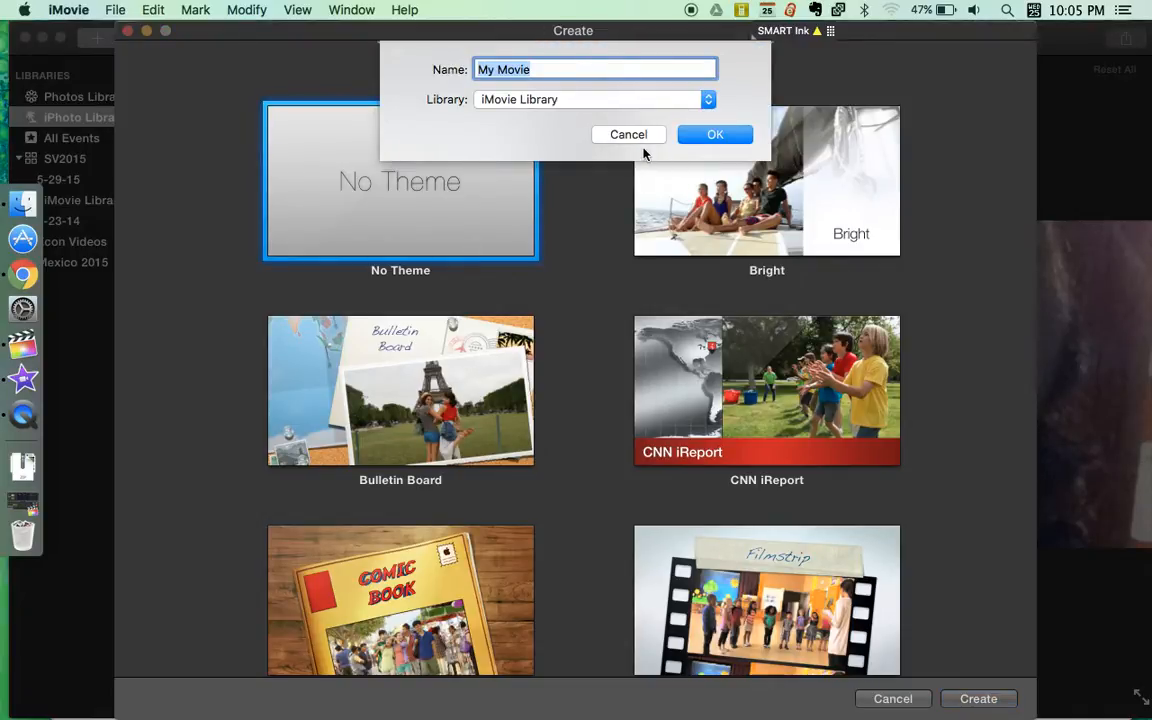
pyautogui.write('SV16 Gabby')
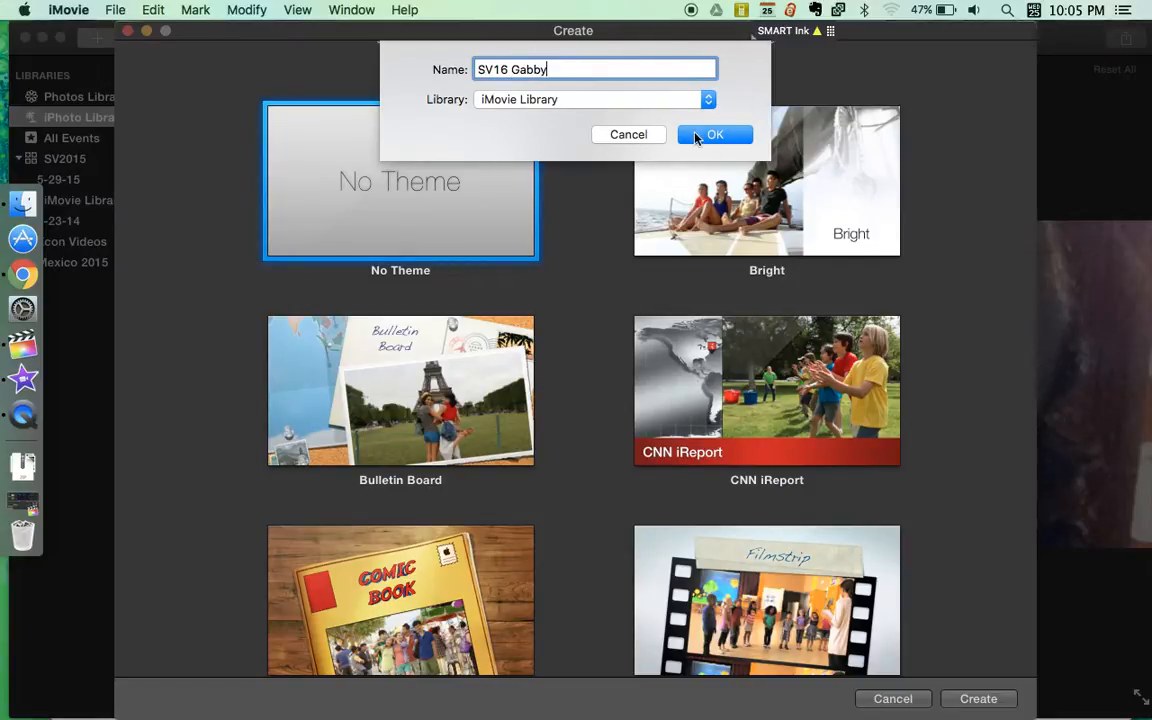
pyautogui.click(705, 134)
pyautogui.scroll(4, 507, 243)
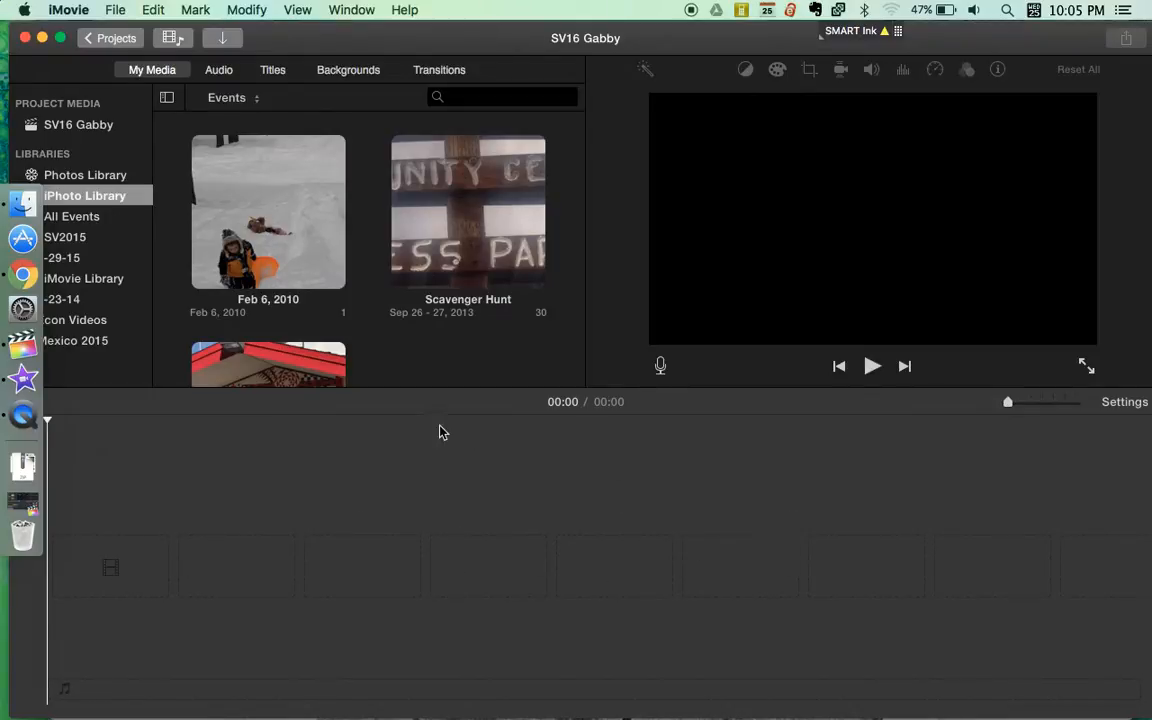
# Step: Switch to Finder and open the featured student's photo folder inside Senior Video 2016
pyautogui.click(24, 206)
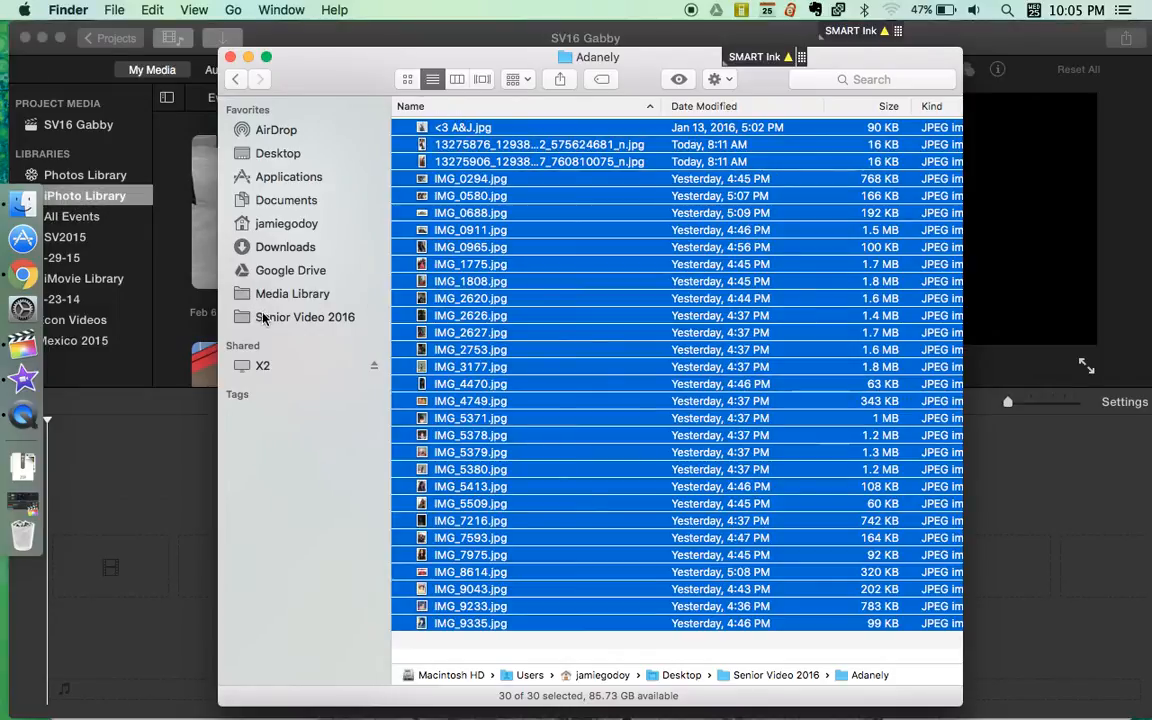
pyautogui.click(262, 317)
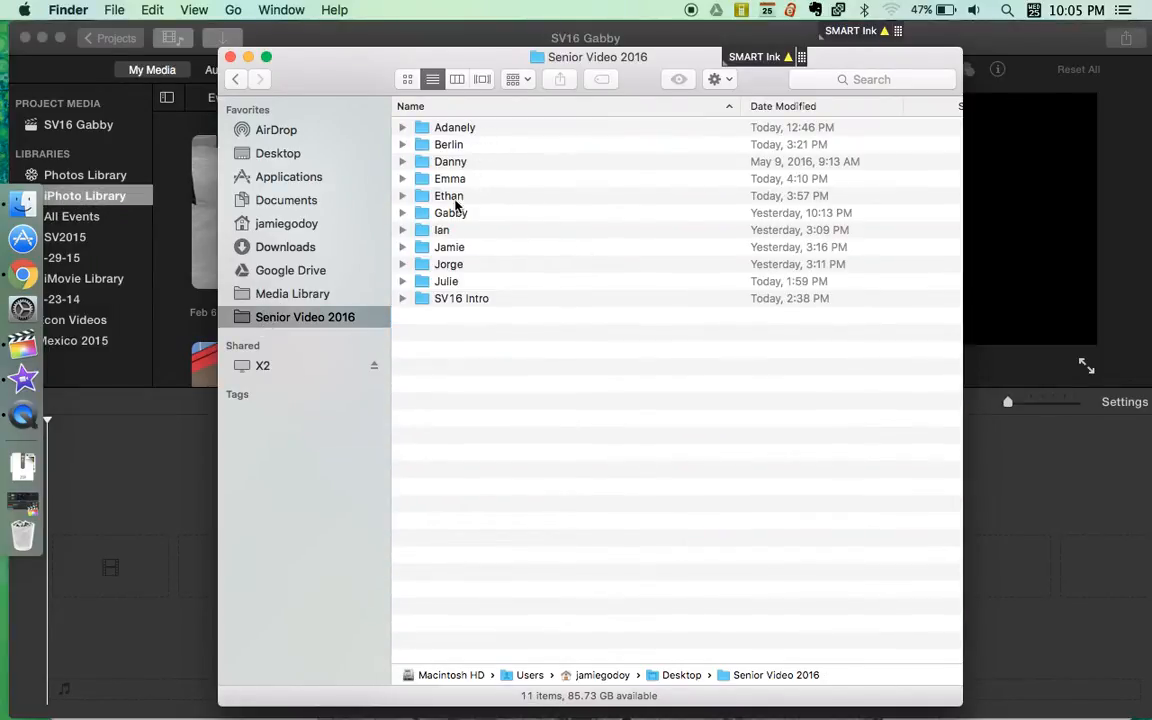
pyautogui.doubleClick(452, 213)
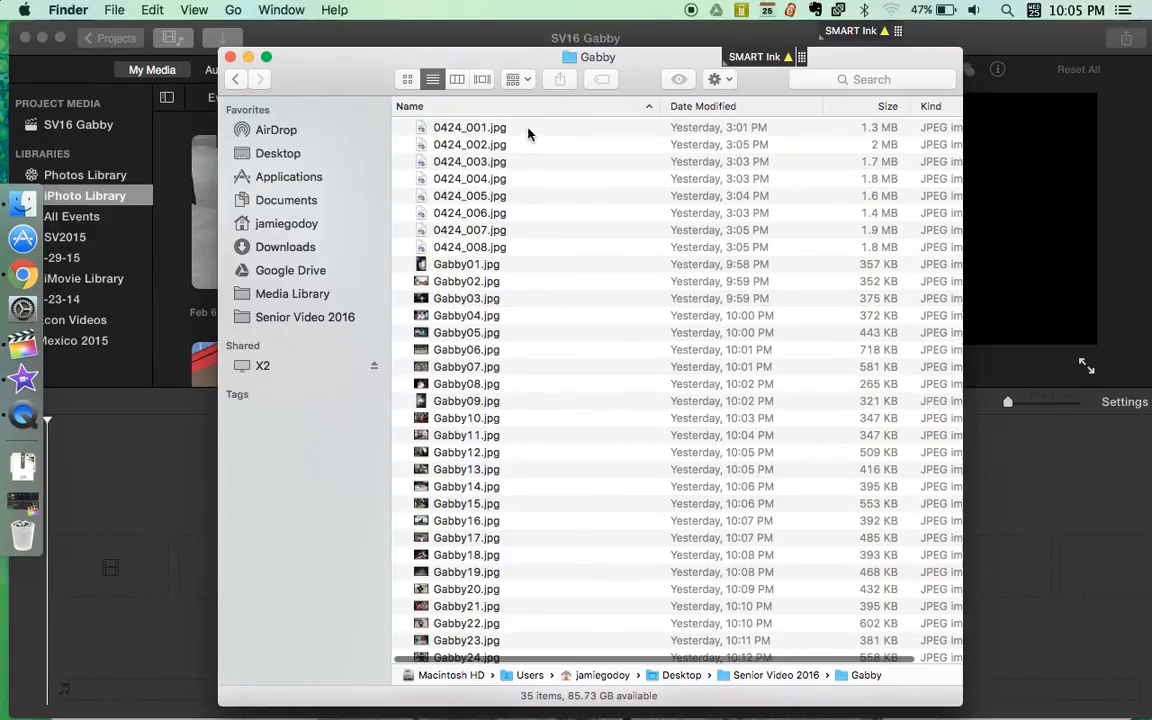
pyautogui.moveTo(524, 130); pyautogui.dragTo(473, 470)
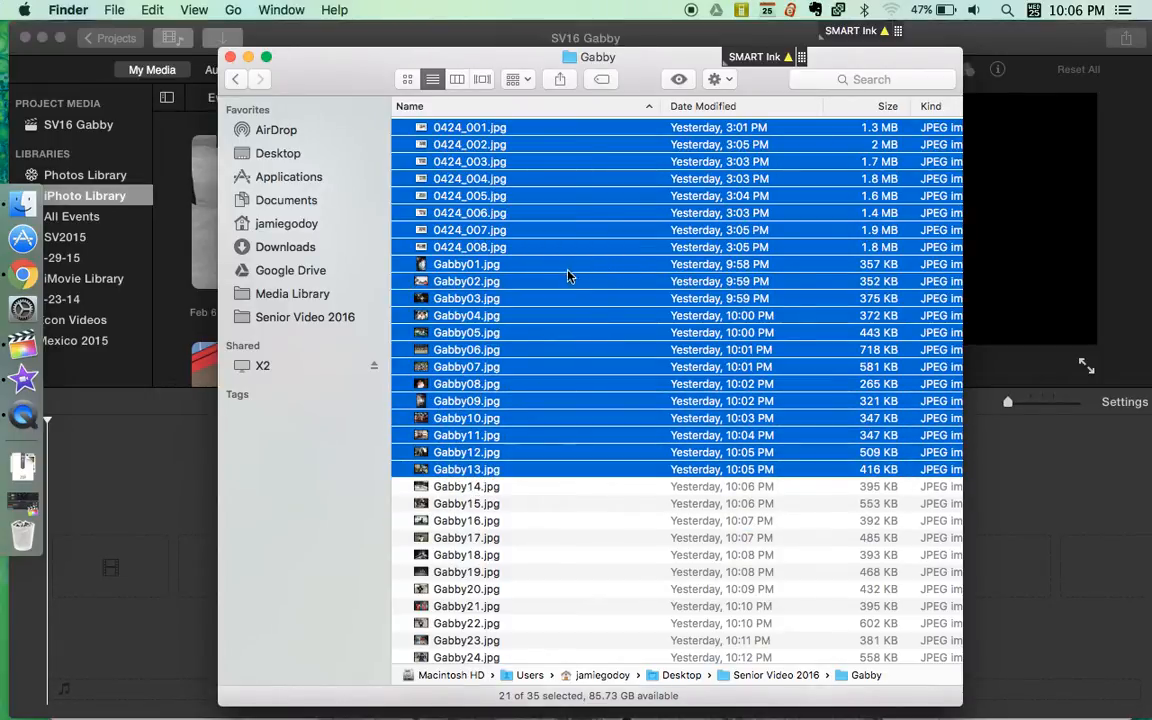
pyautogui.click(567, 274)
pyautogui.click(520, 299)
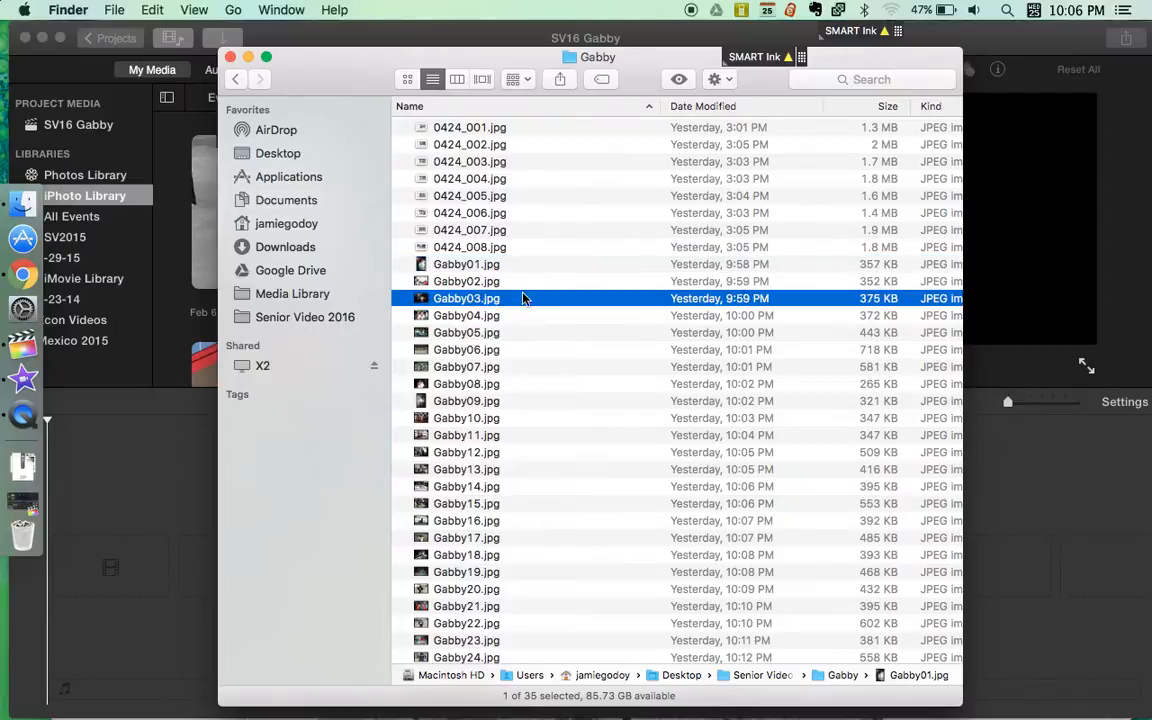
# Step: Select the student's photos numbered 01 to 27 and add them to the empty iMovie project timeline
pyautogui.moveTo(522, 266); pyautogui.dragTo(446, 665)
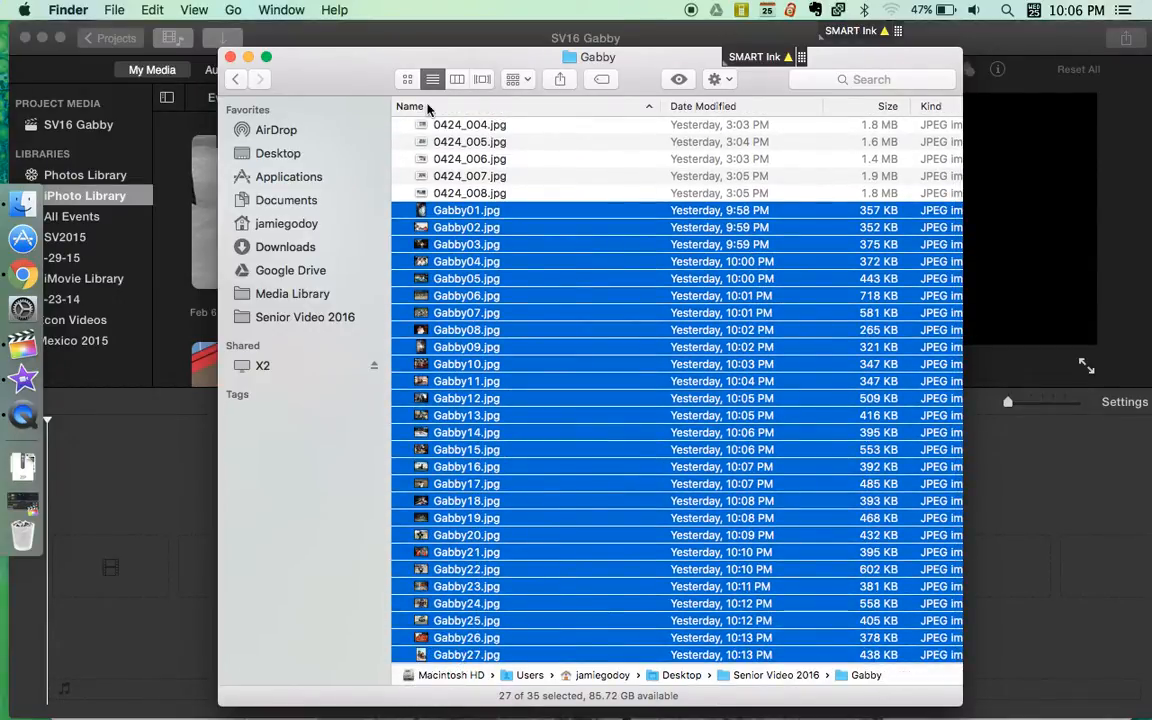
pyautogui.moveTo(330, 65); pyautogui.dragTo(611, 68)
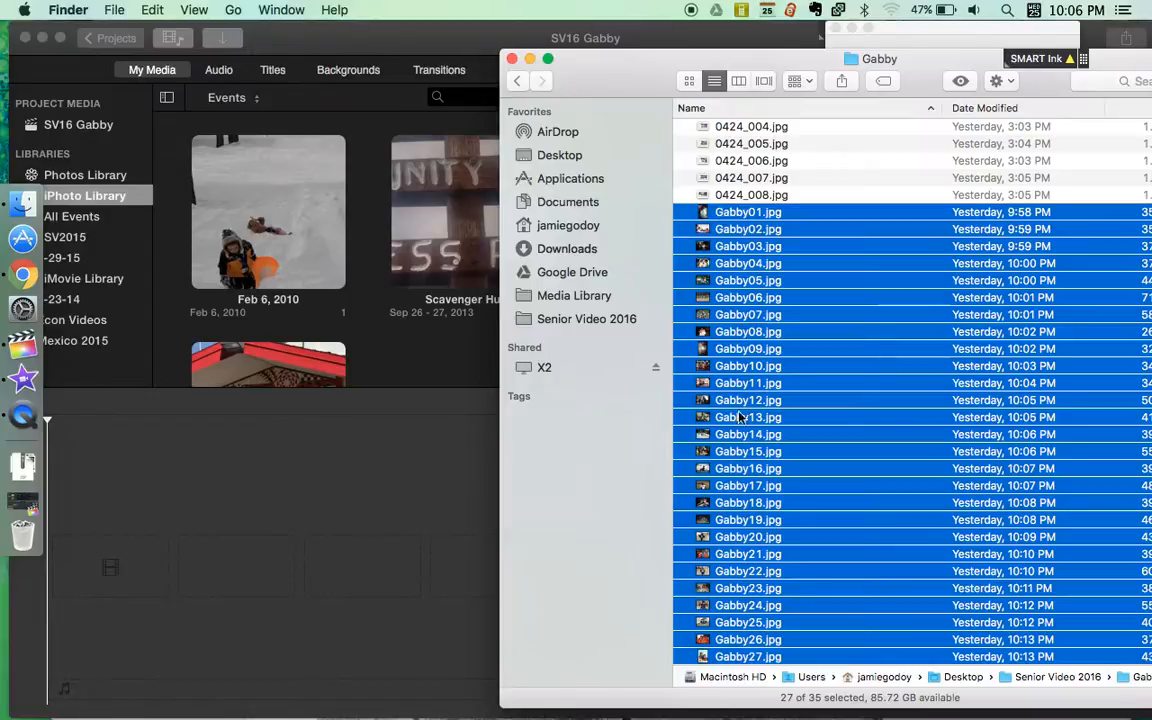
pyautogui.moveTo(727, 215); pyautogui.dragTo(219, 566)
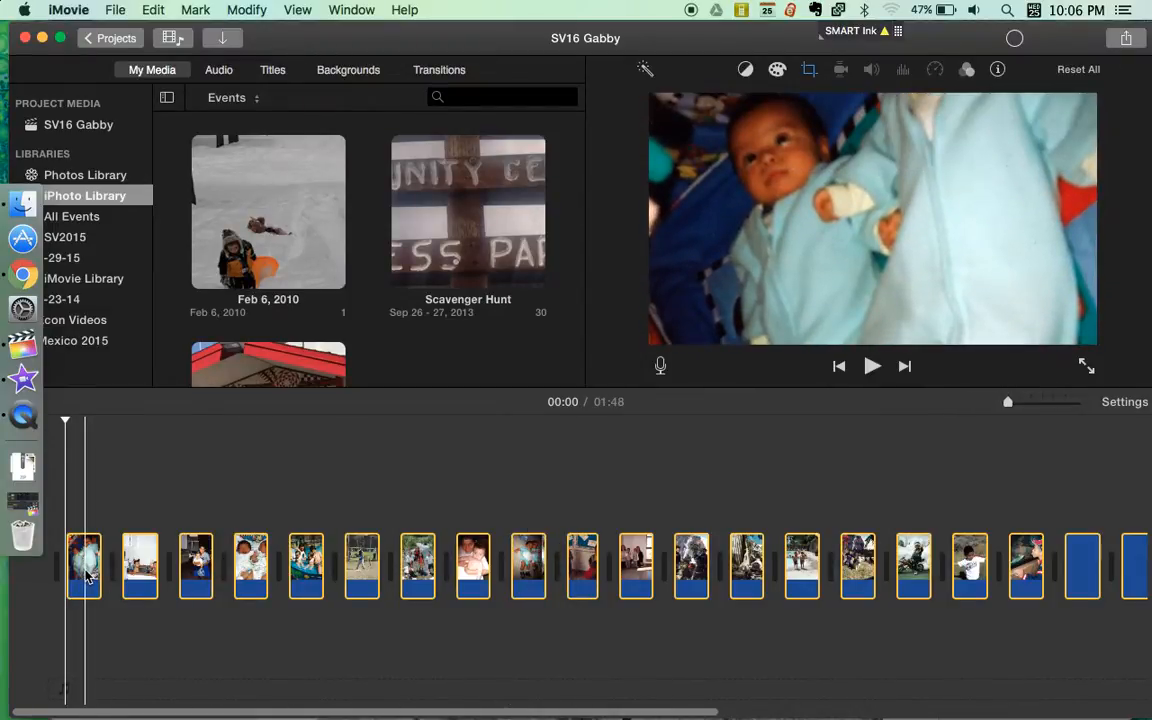
# Step: Shift the Ken Burns Start and End frames of the first photo upward, with the End frame over both babies' faces
pyautogui.press('c')
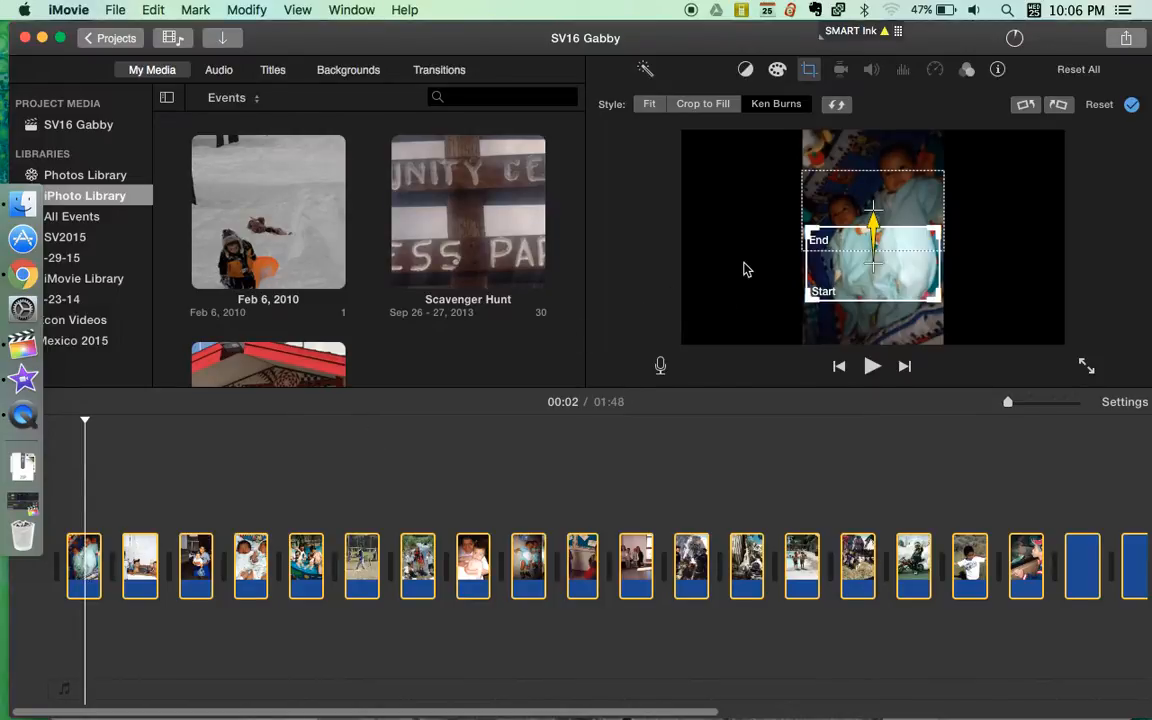
pyautogui.moveTo(849, 265); pyautogui.dragTo(849, 259)
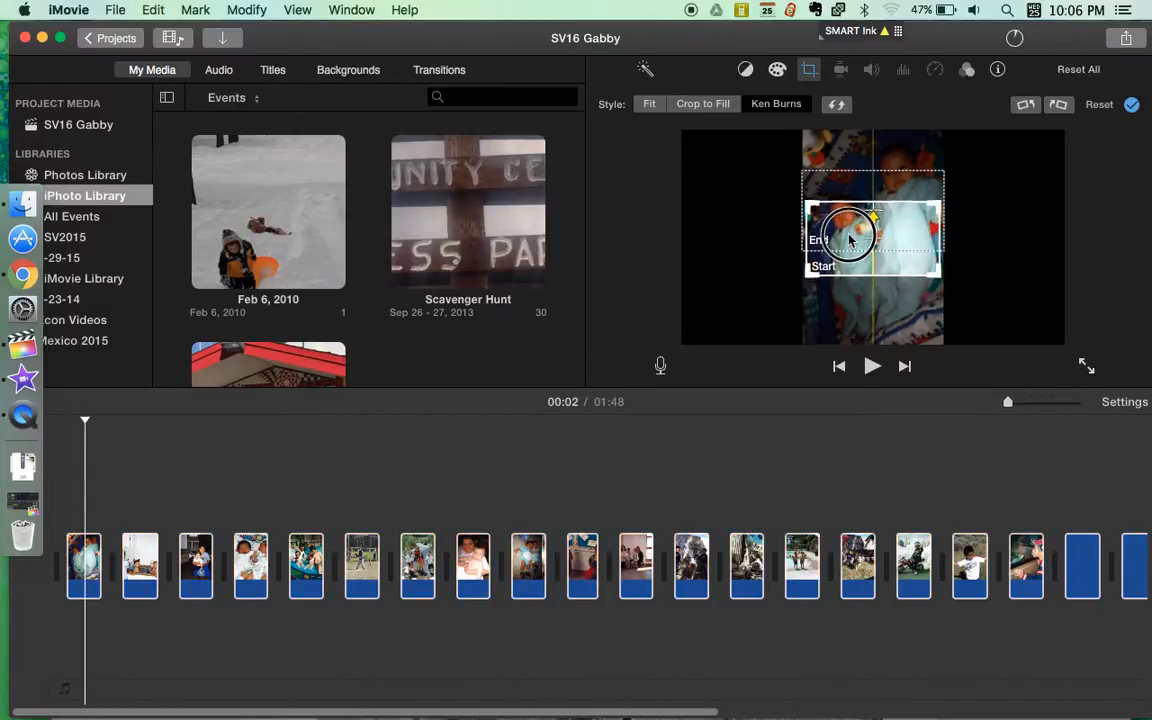
pyautogui.moveTo(852, 187); pyautogui.dragTo(852, 172)
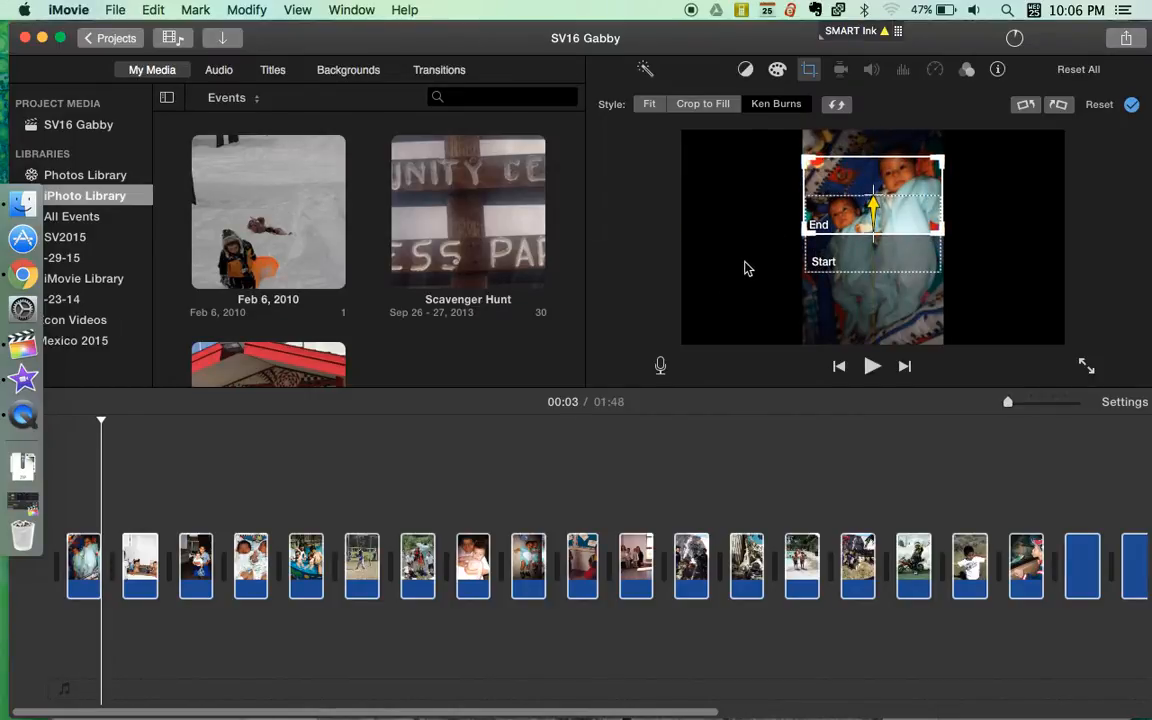
pyautogui.click(155, 445)
pyautogui.moveTo(154, 419); pyautogui.dragTo(396, 442)
# Step: Add Cross Dissolve transitions between the first four photos in the timeline
pyautogui.click(440, 72)
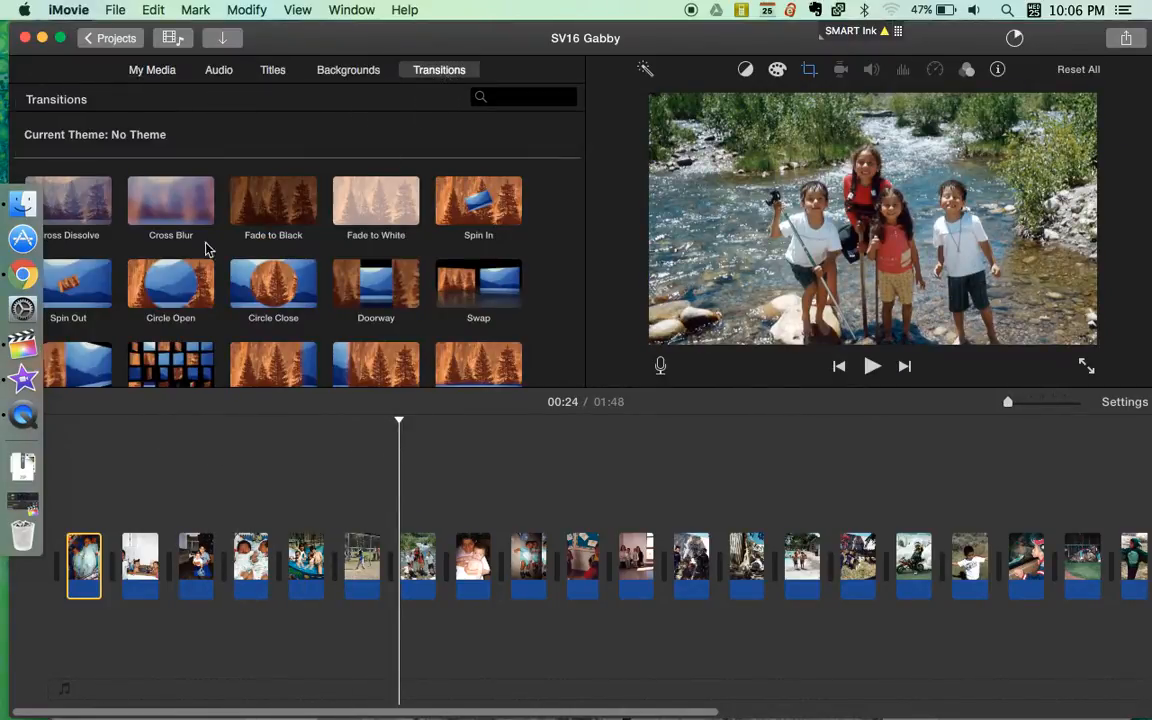
pyautogui.click(78, 201)
pyautogui.moveTo(78, 201); pyautogui.dragTo(114, 555)
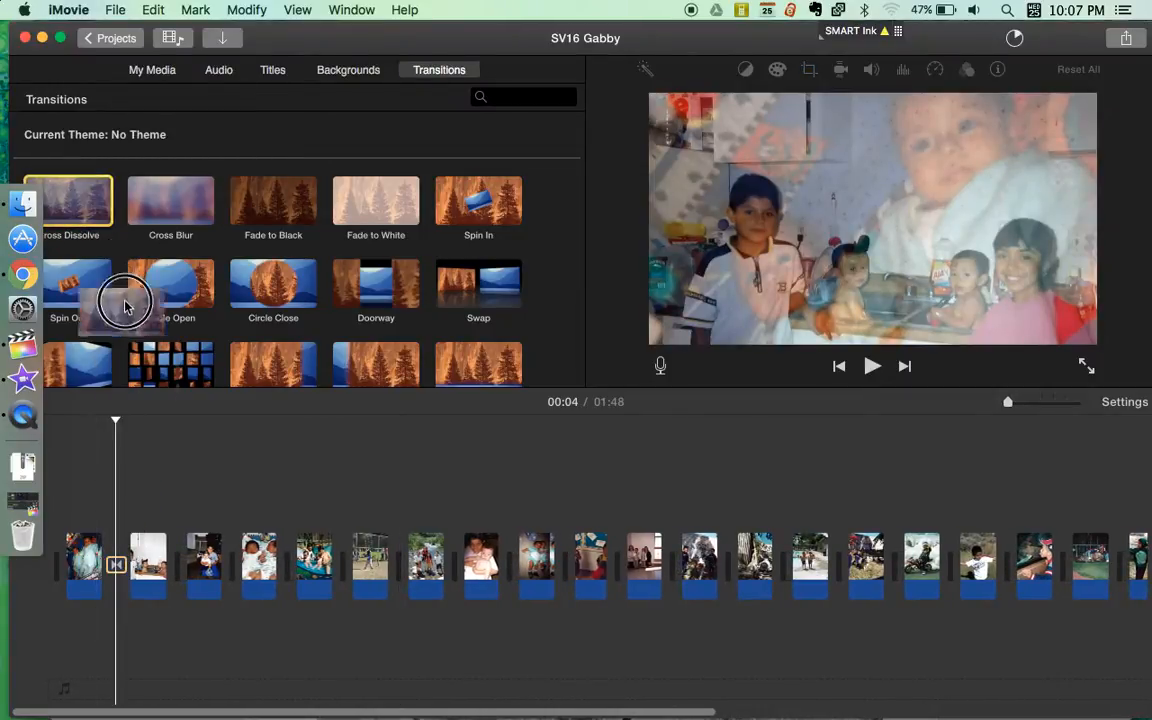
pyautogui.moveTo(125, 305); pyautogui.dragTo(179, 545)
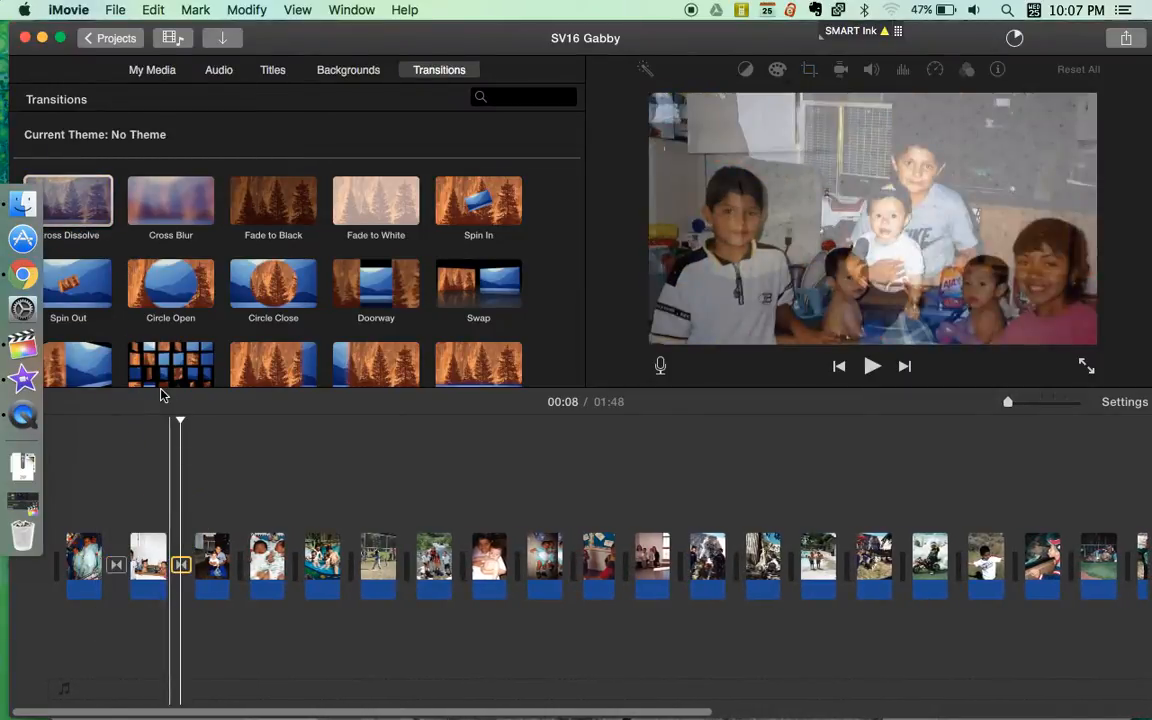
pyautogui.moveTo(73, 205); pyautogui.dragTo(242, 563)
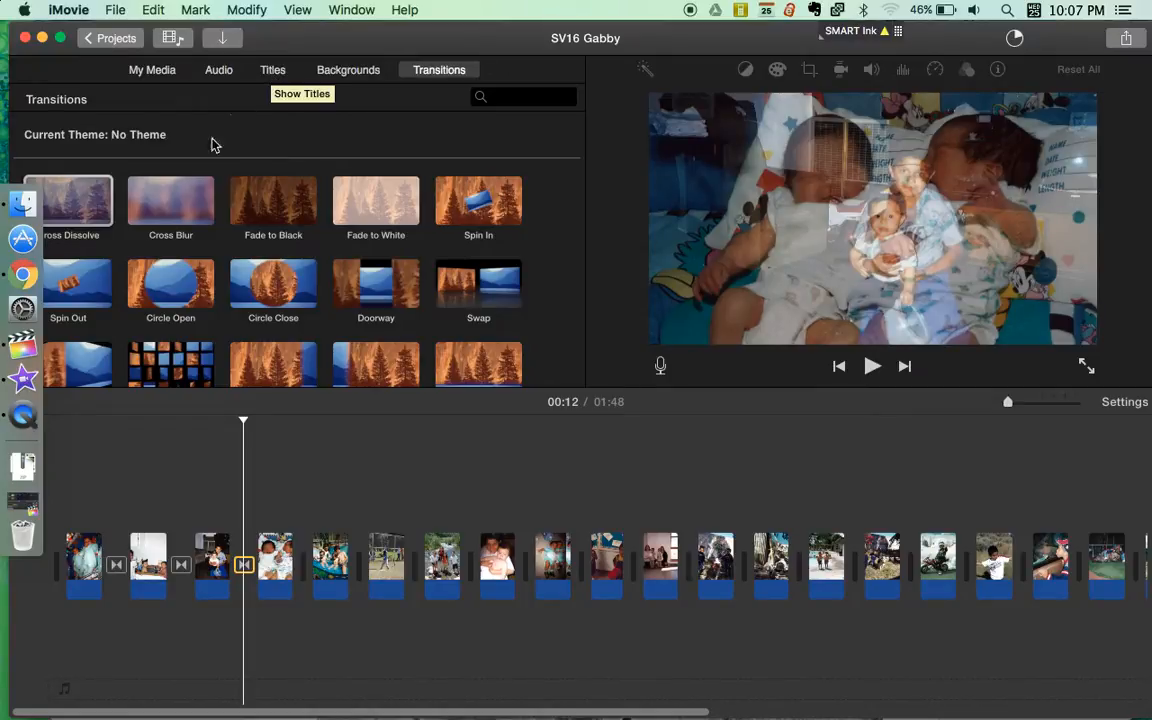
# Step: Browse the available title styles for the movie
pyautogui.click(276, 70)
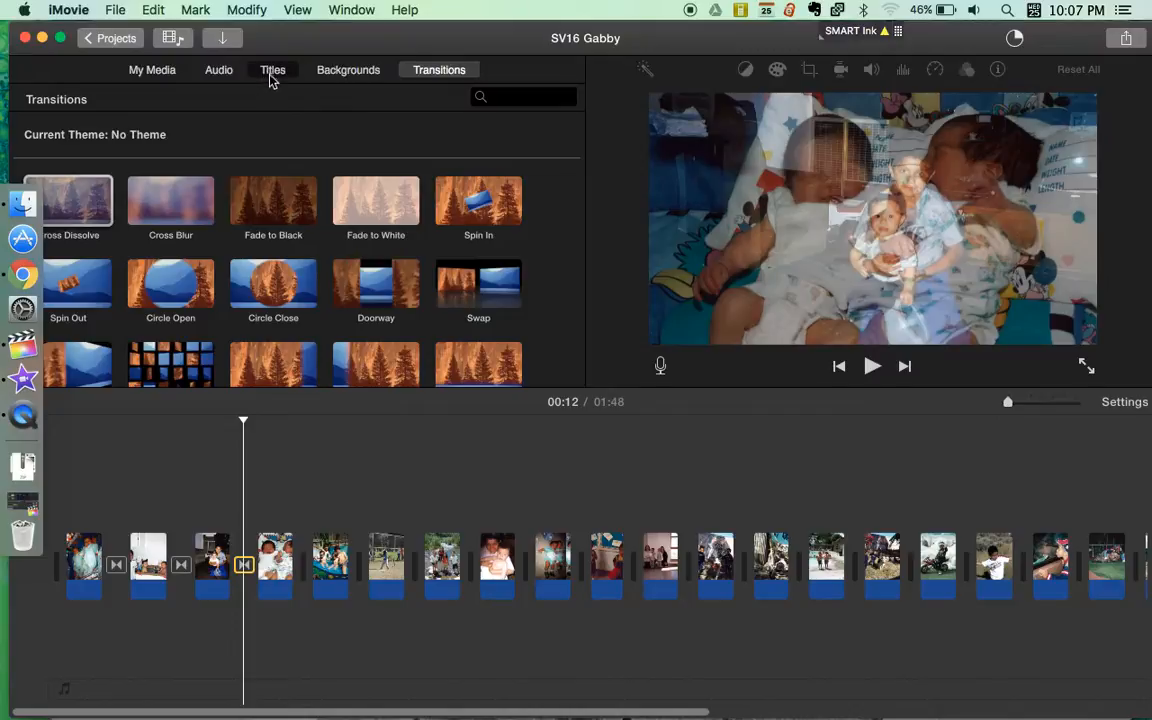
pyautogui.click(276, 72)
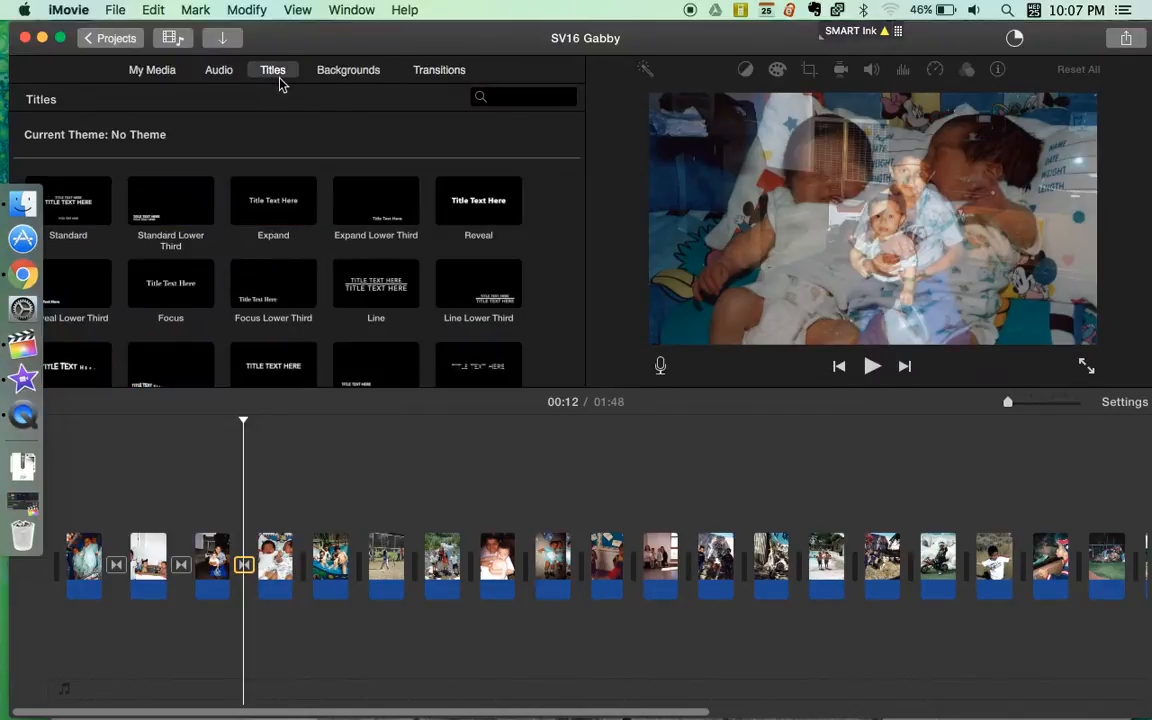
pyautogui.scroll(-10, 376, 287)
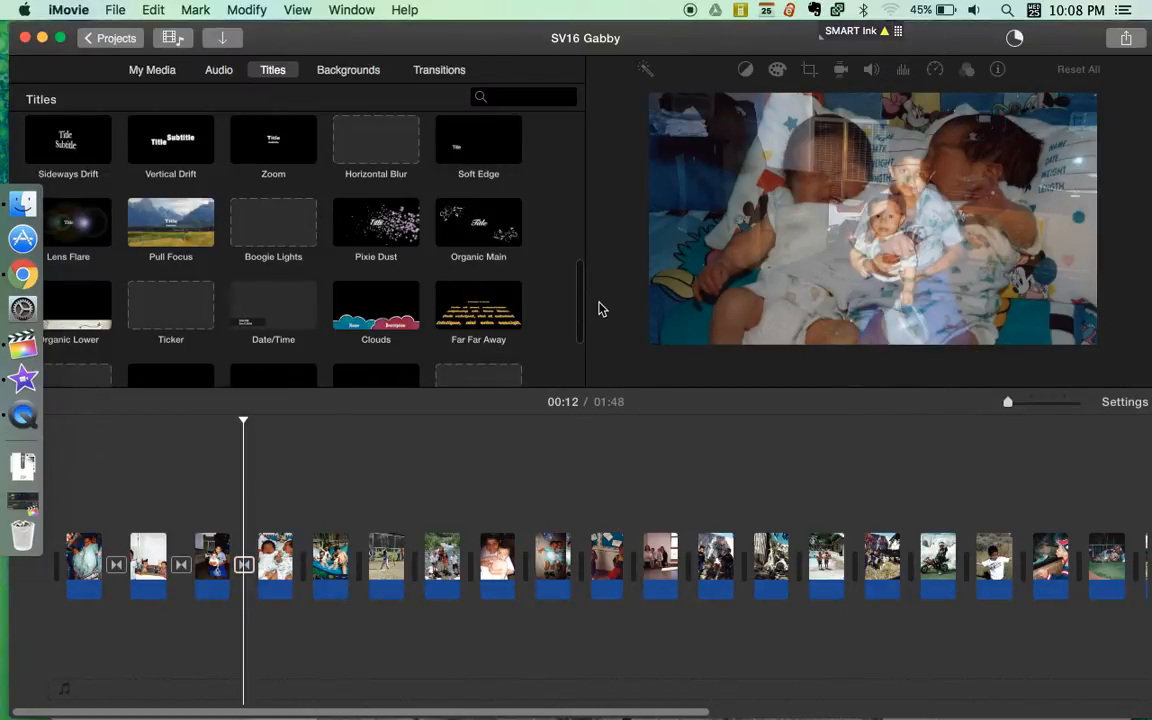
pyautogui.scroll(-1, 540, 312)
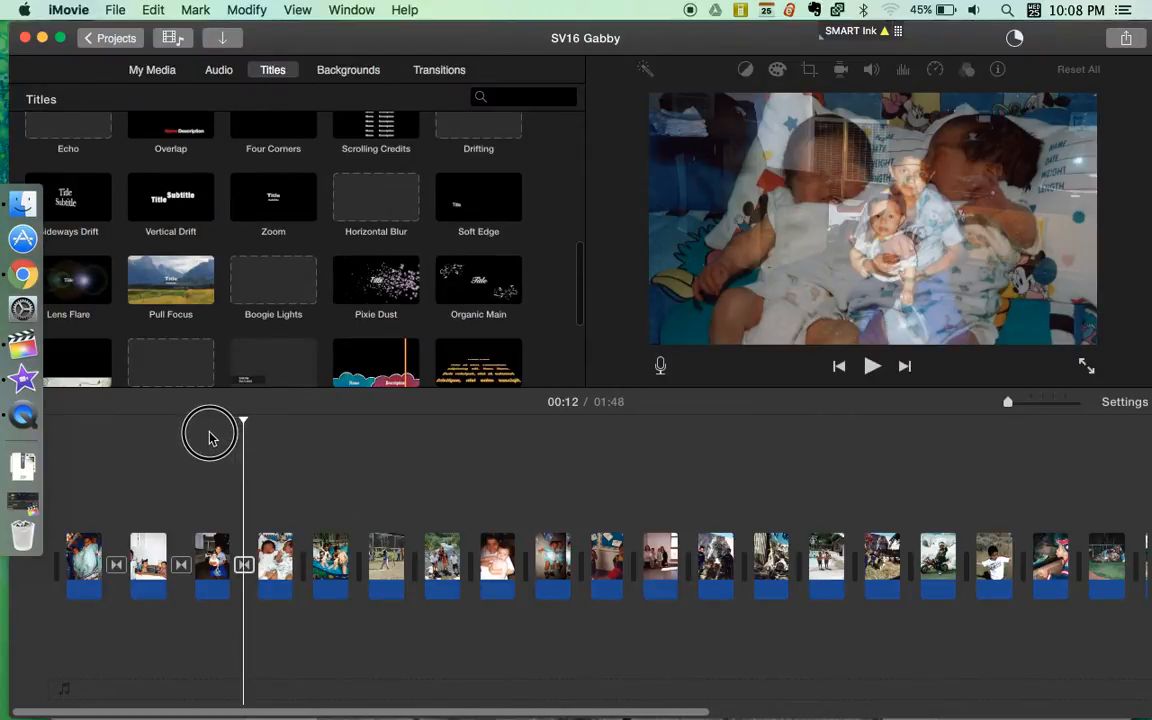
# Step: Preview the slideshow from the third transition, partly in full screen, and stop playback
pyautogui.click(876, 369)
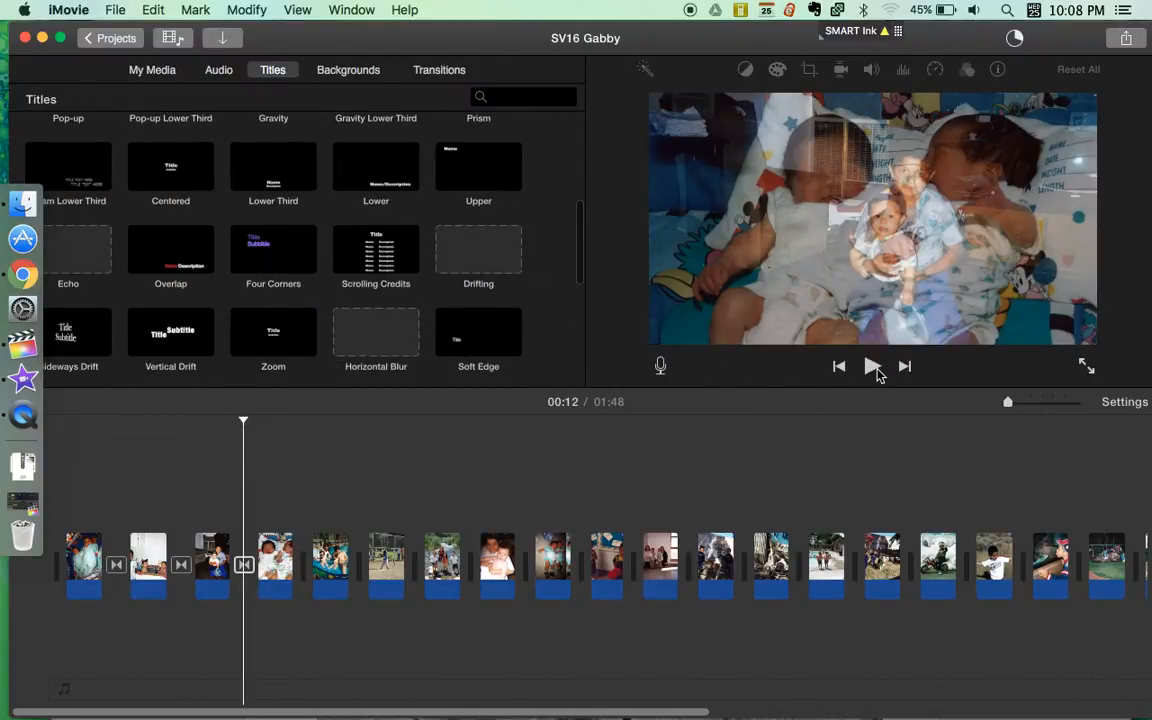
pyautogui.click(872, 368)
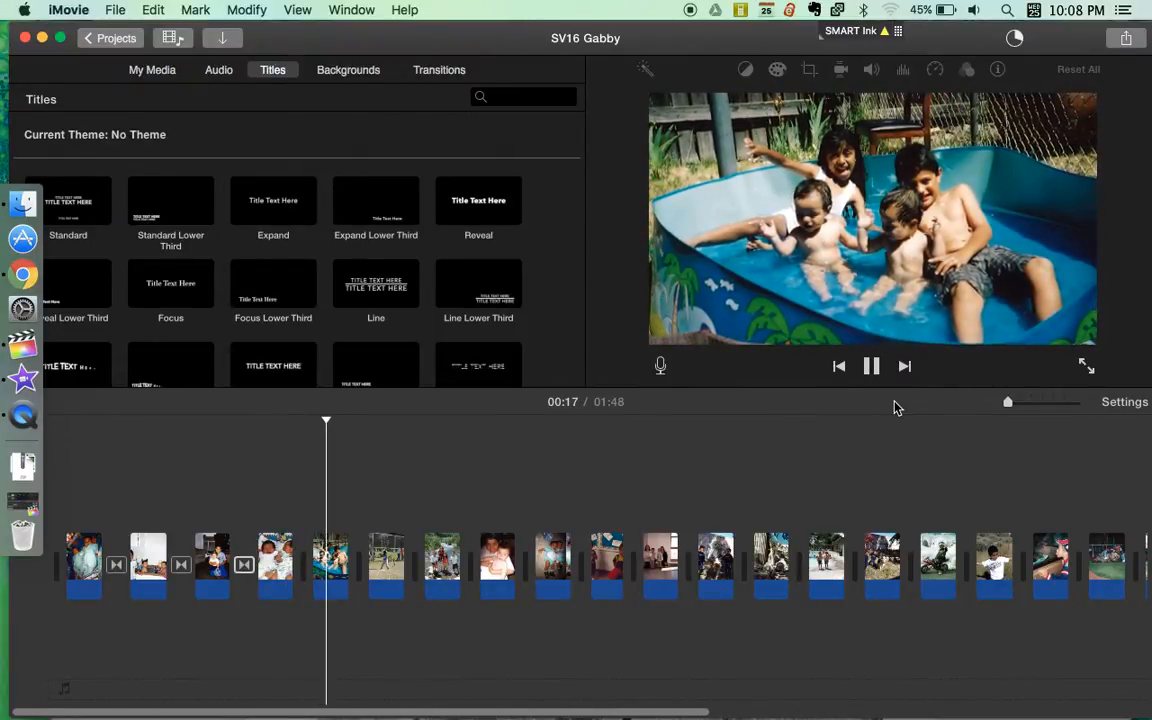
pyautogui.click(1086, 368)
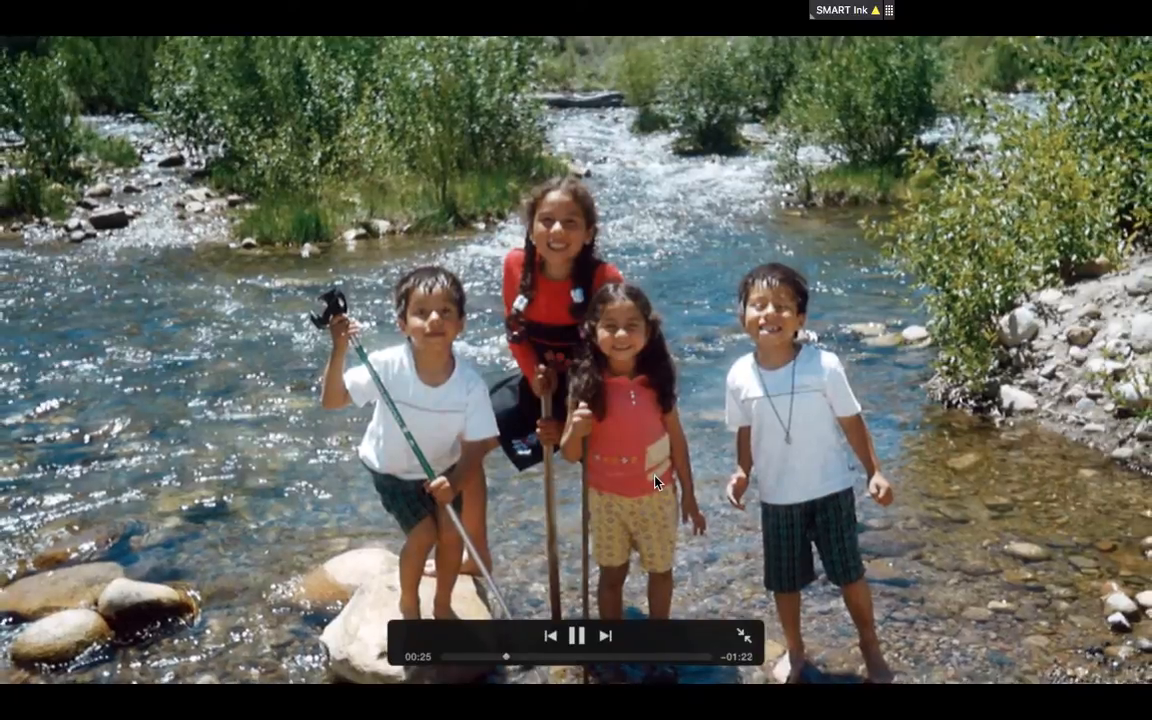
pyautogui.press('Escape')
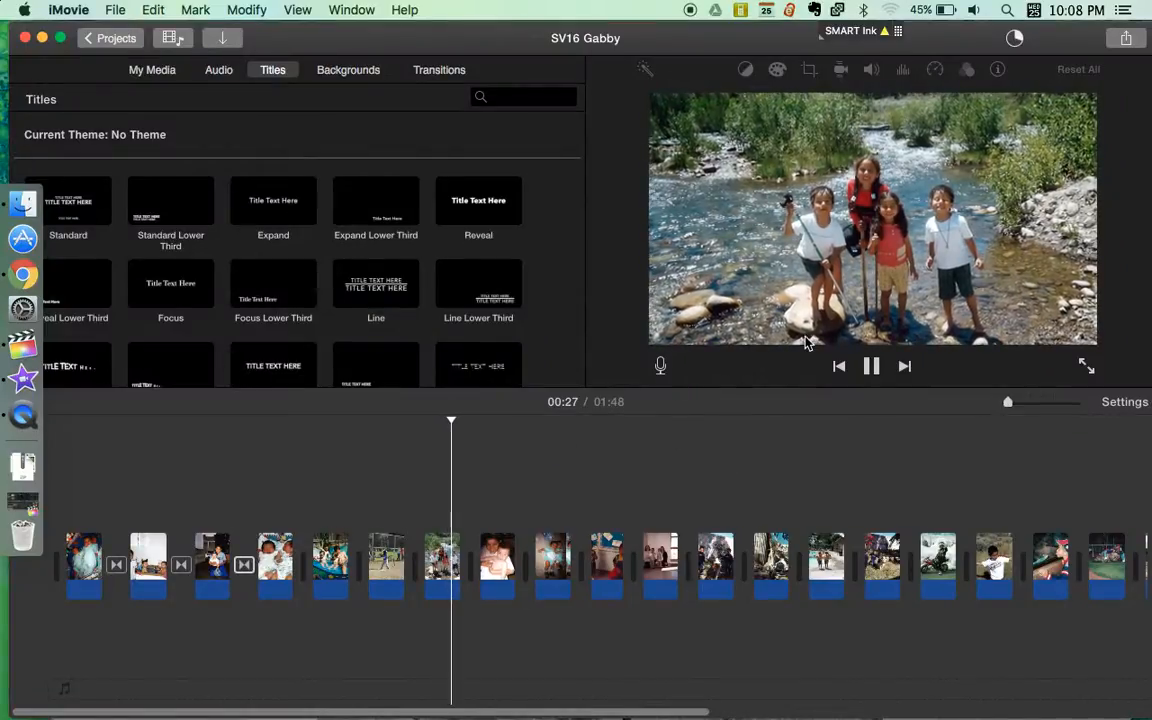
pyautogui.click(871, 366)
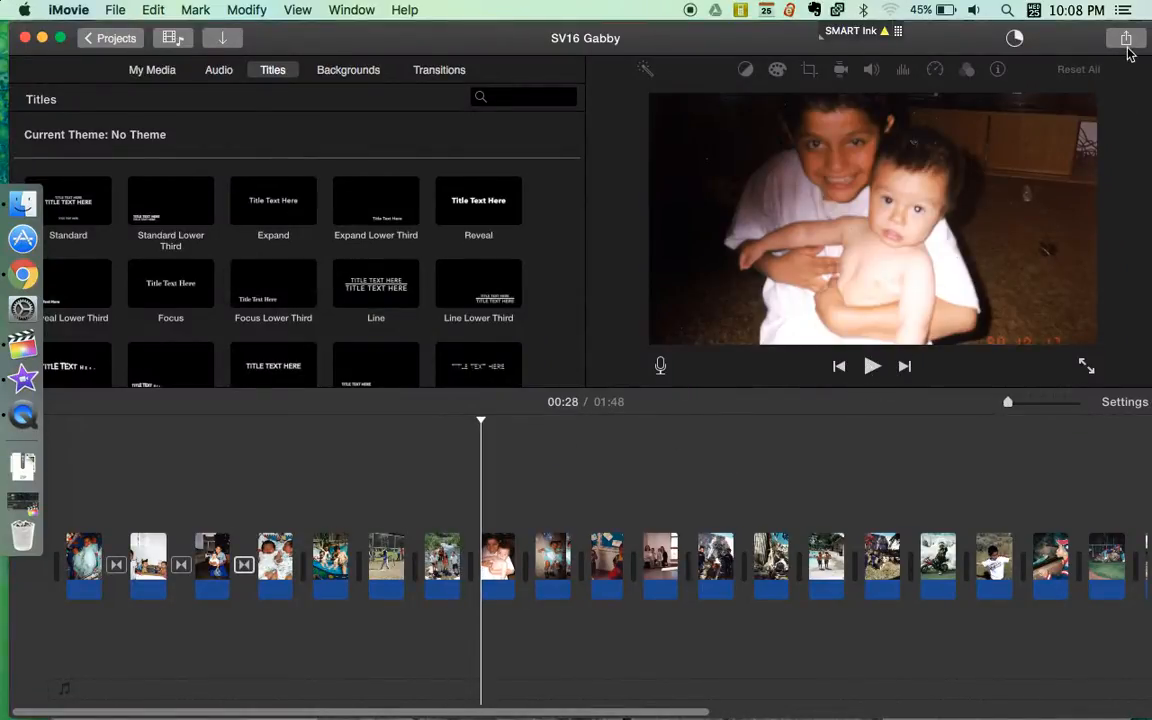
# Step: Open the sharing destinations for the movie
pyautogui.click(1127, 42)
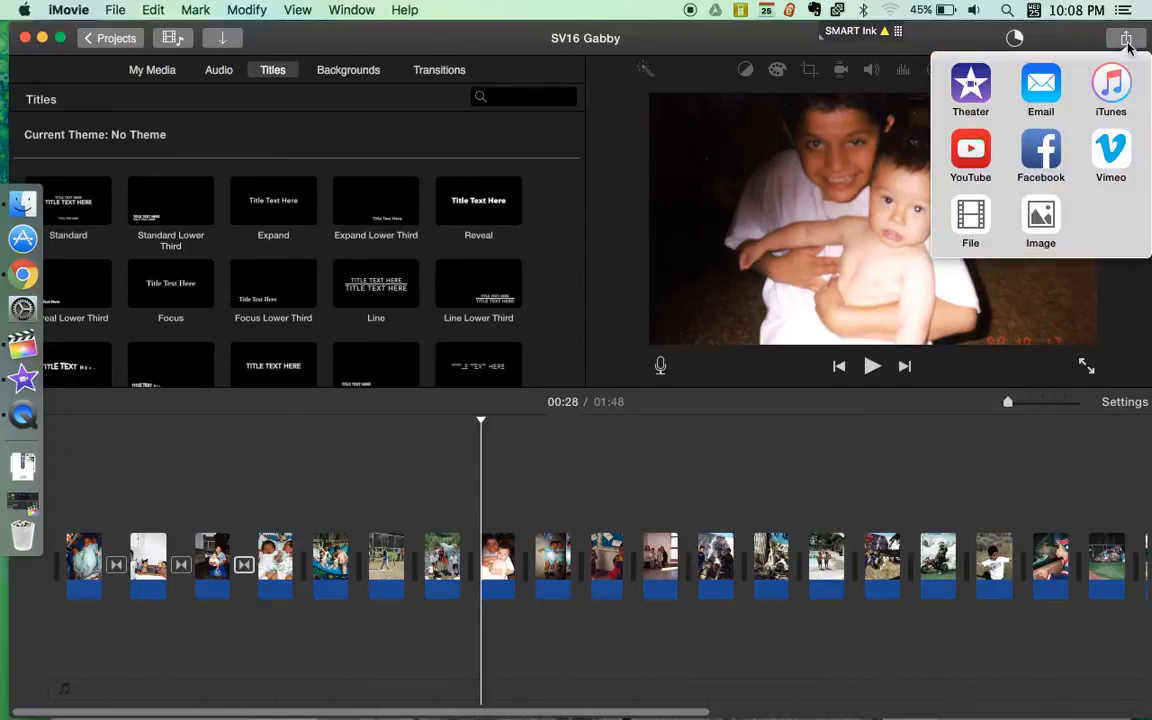